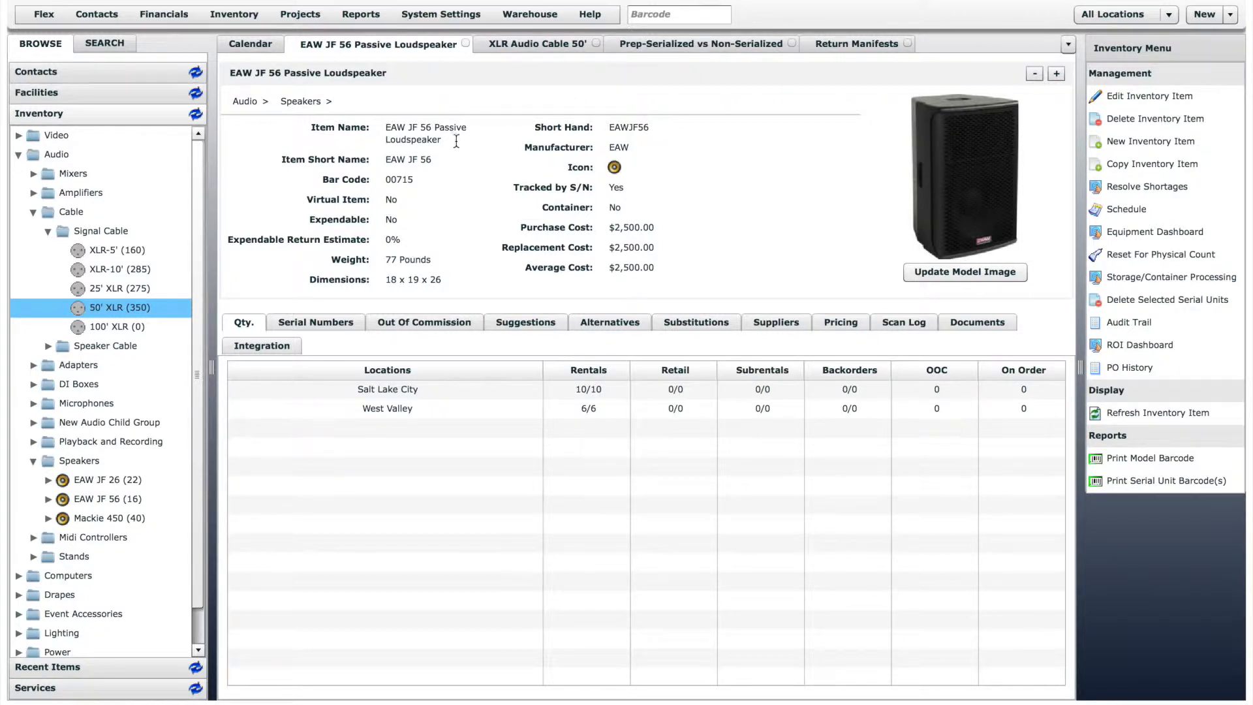
# - Open the details of the unit with barcode 00747 from the EAW JF 56 Passive Loudspeaker's serial number list
pyautogui.doubleClick(400, 180)
pyautogui.click(467, 178)
pyautogui.click(338, 323)
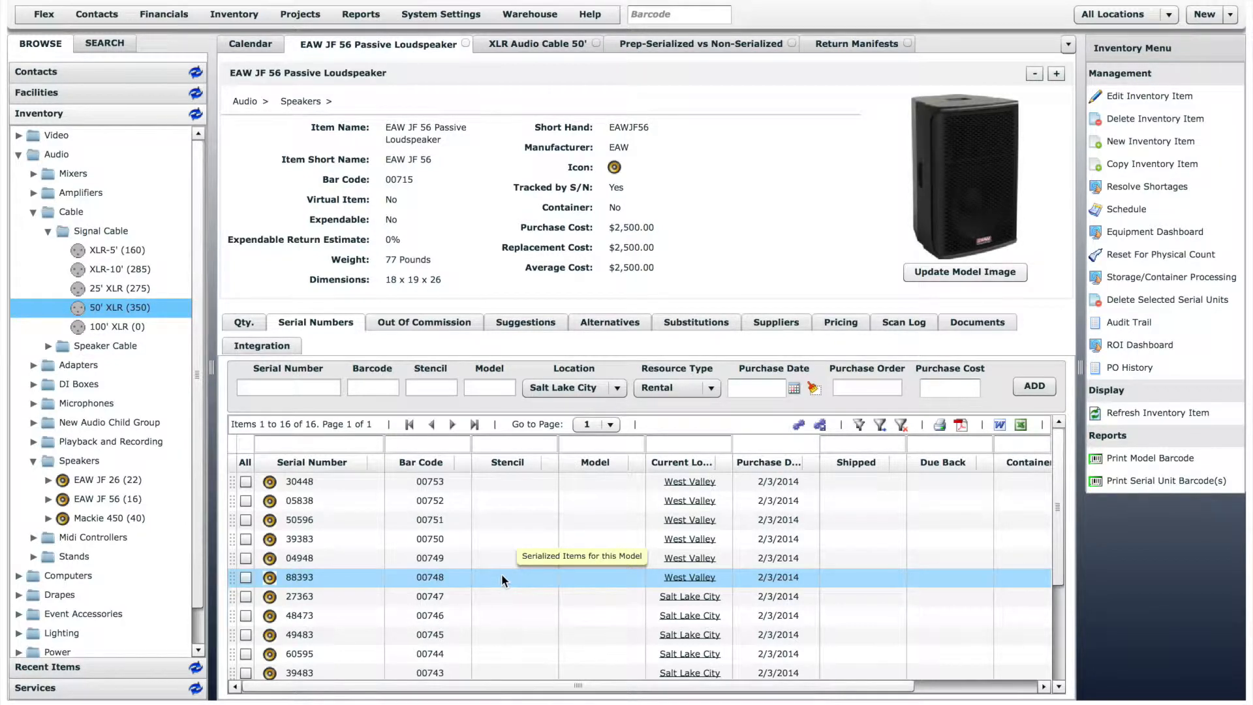
pyautogui.doubleClick(429, 596)
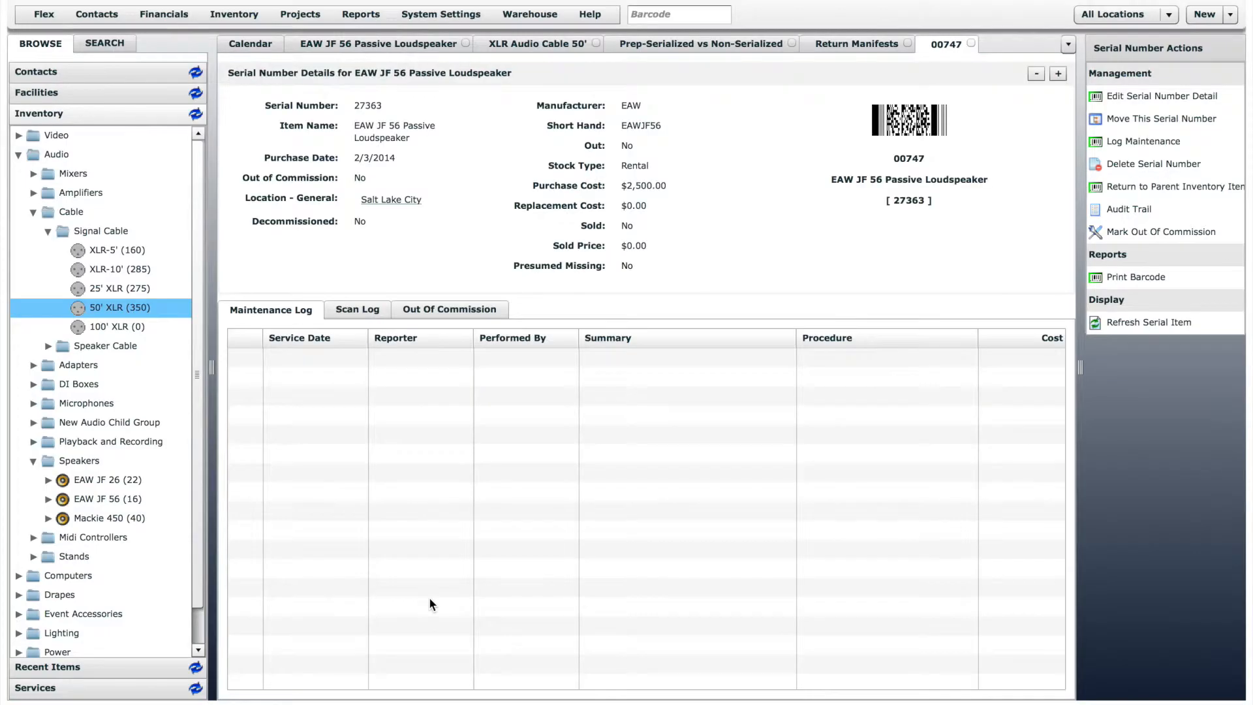
# - Review unit 00747's scan log, out-of-commission history and editable serial number details without changing anything
pyautogui.click(370, 308)
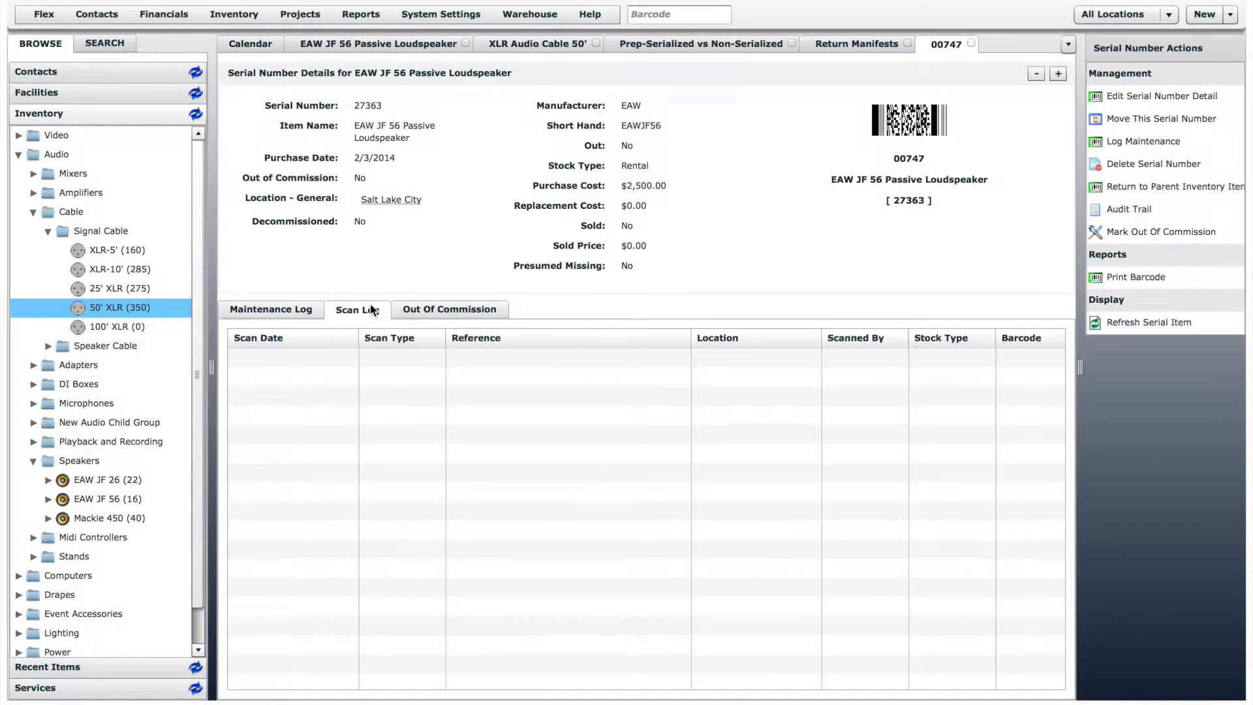
pyautogui.click(435, 304)
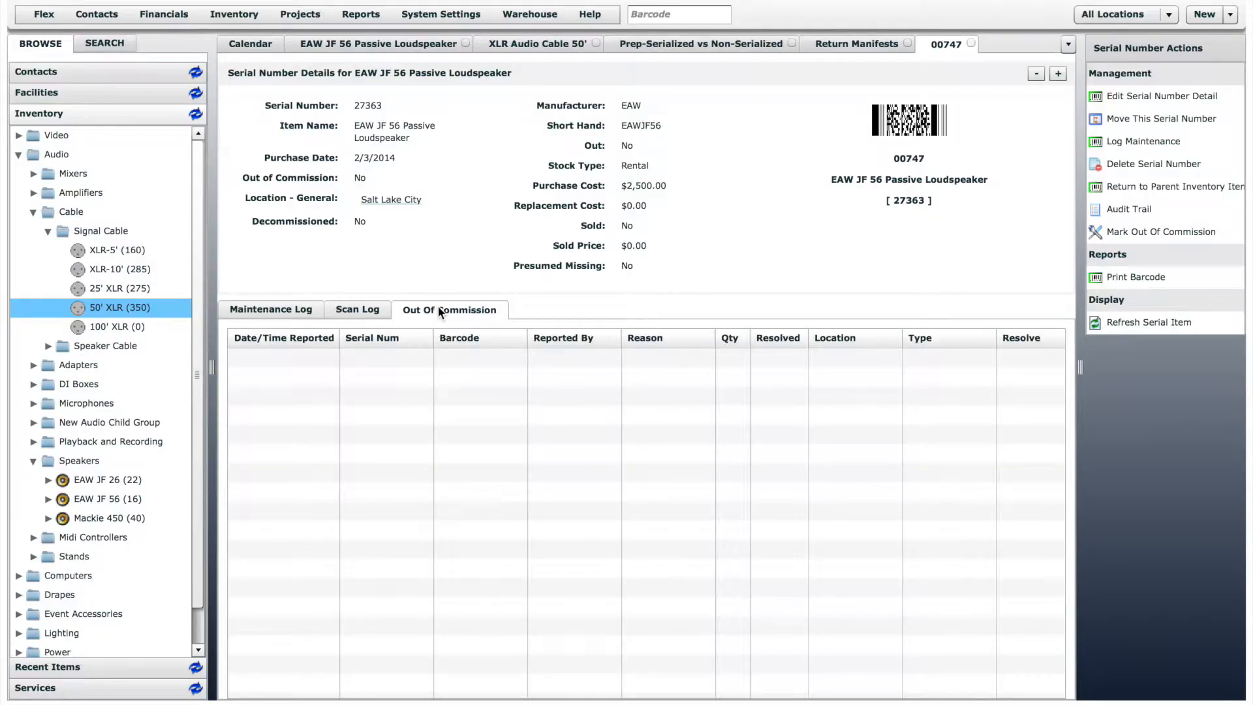
pyautogui.click(1151, 97)
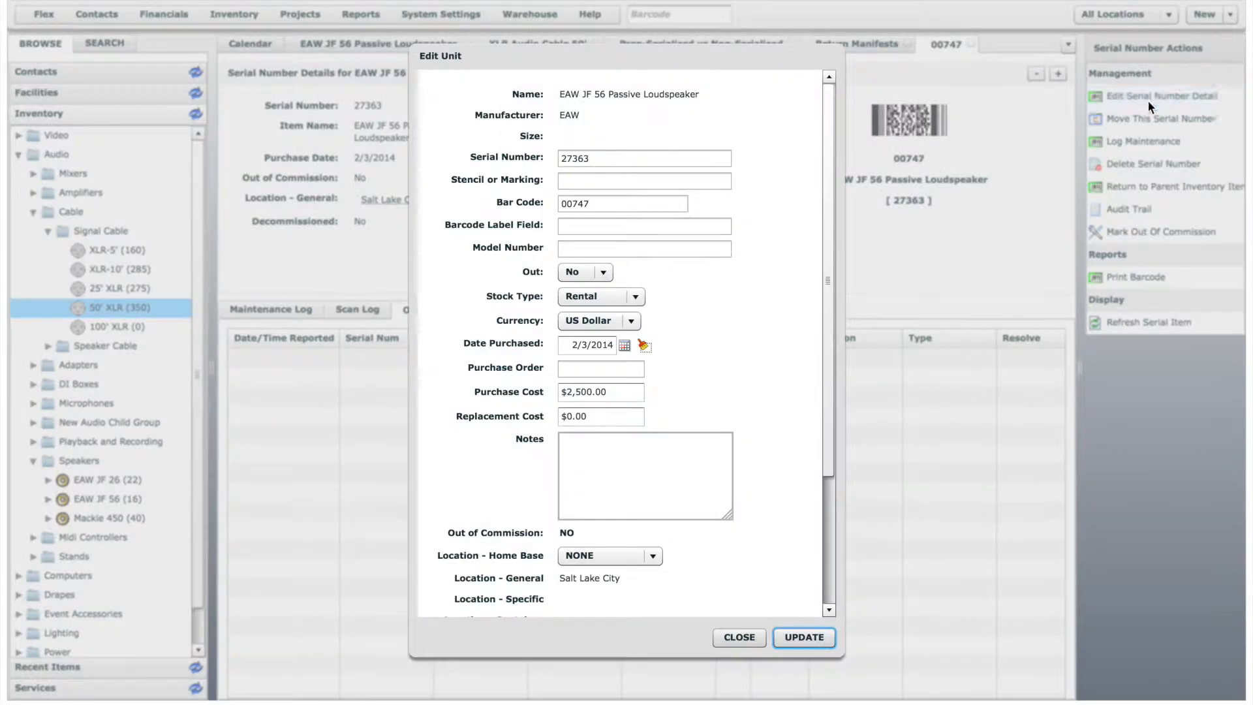
pyautogui.click(741, 637)
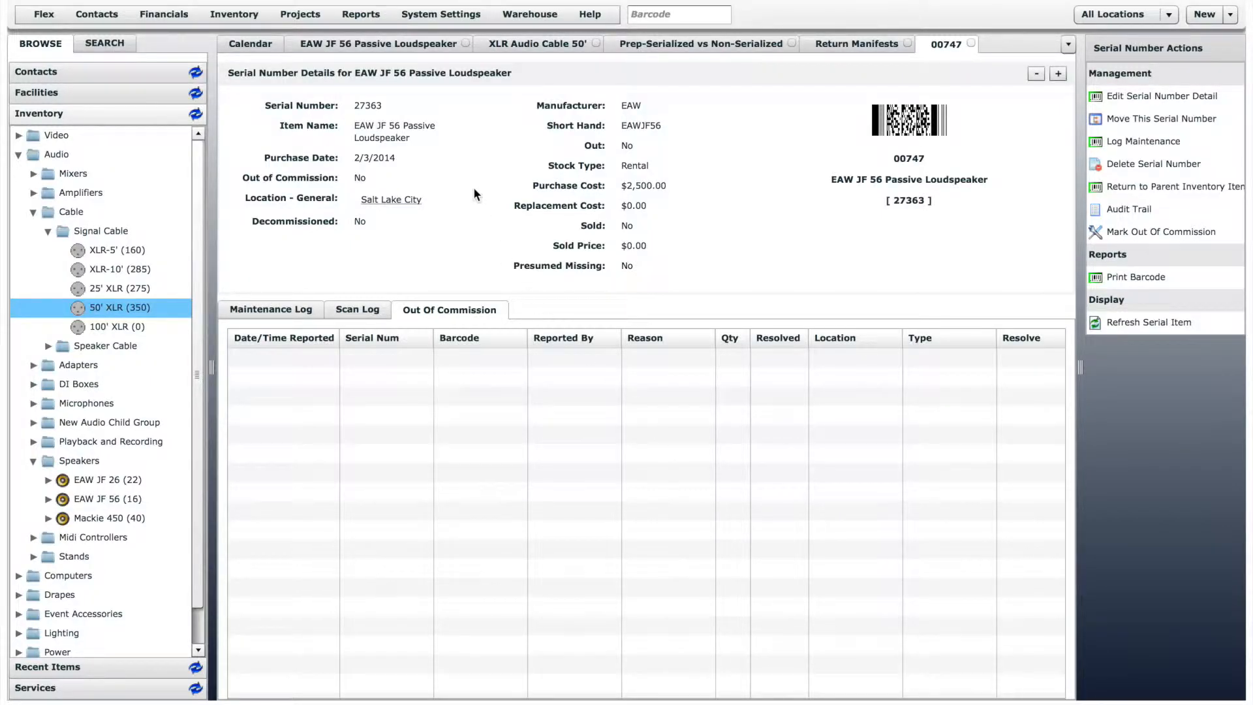
# - Enter serial number 00012 for a new EAW JF 56 unit, keeping location Salt Lake City and resource type Rental
pyautogui.click(383, 45)
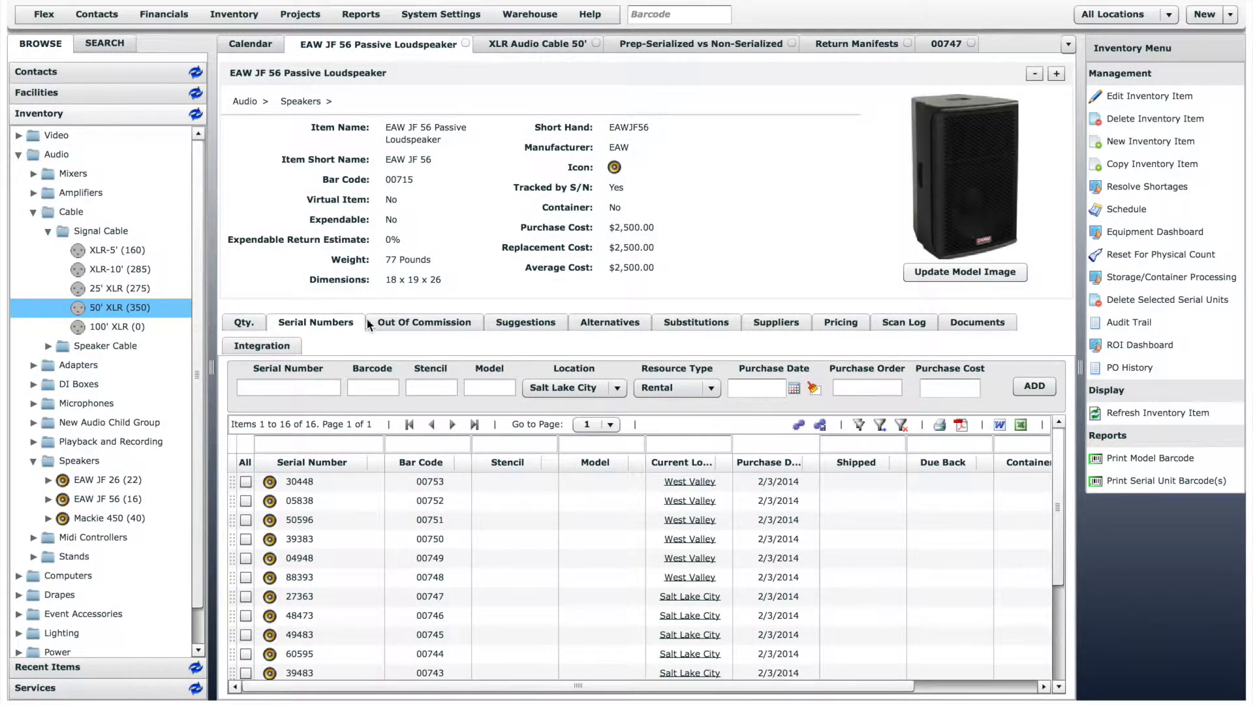
pyautogui.click(330, 387)
pyautogui.write('00012')
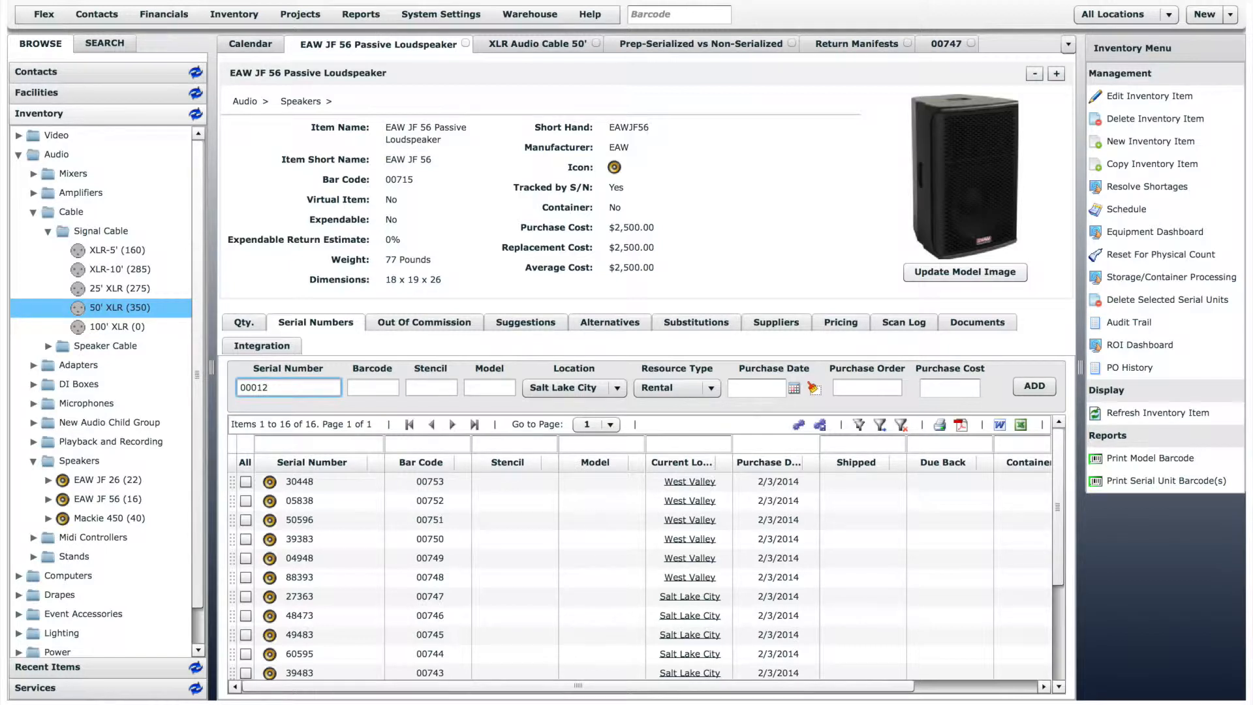
pyautogui.click(385, 386)
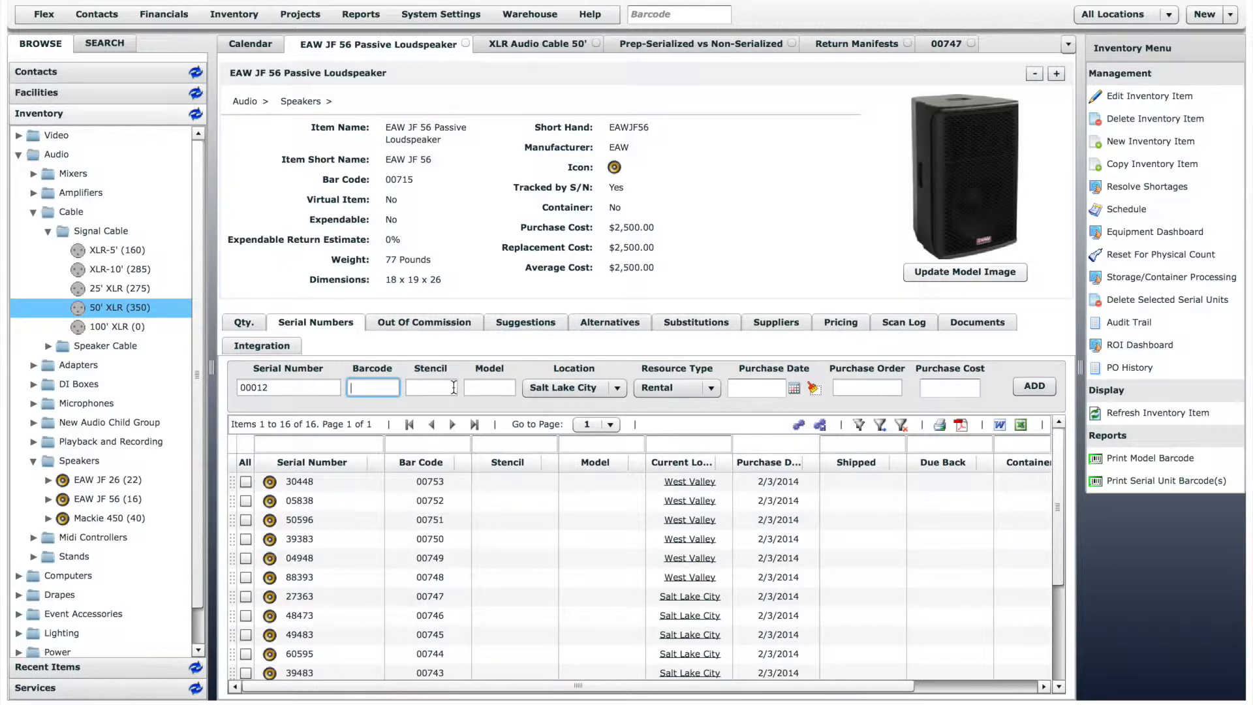
pyautogui.click(614, 388)
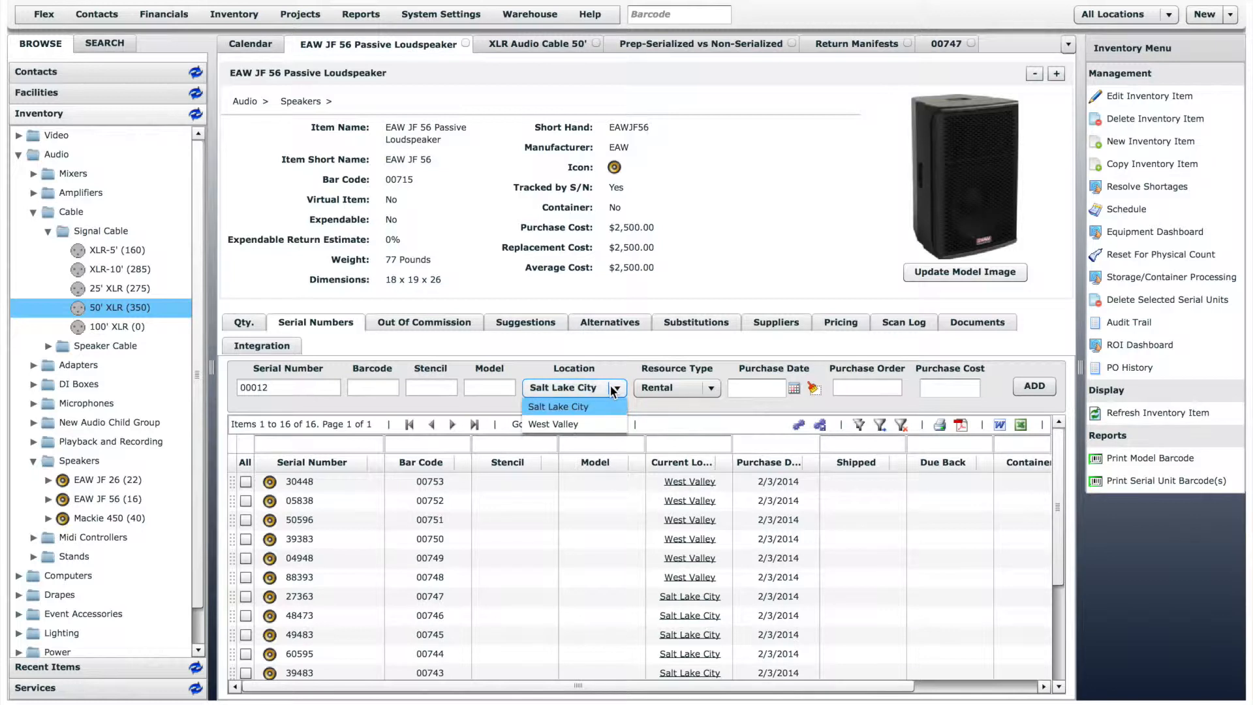
pyautogui.click(614, 390)
pyautogui.click(709, 388)
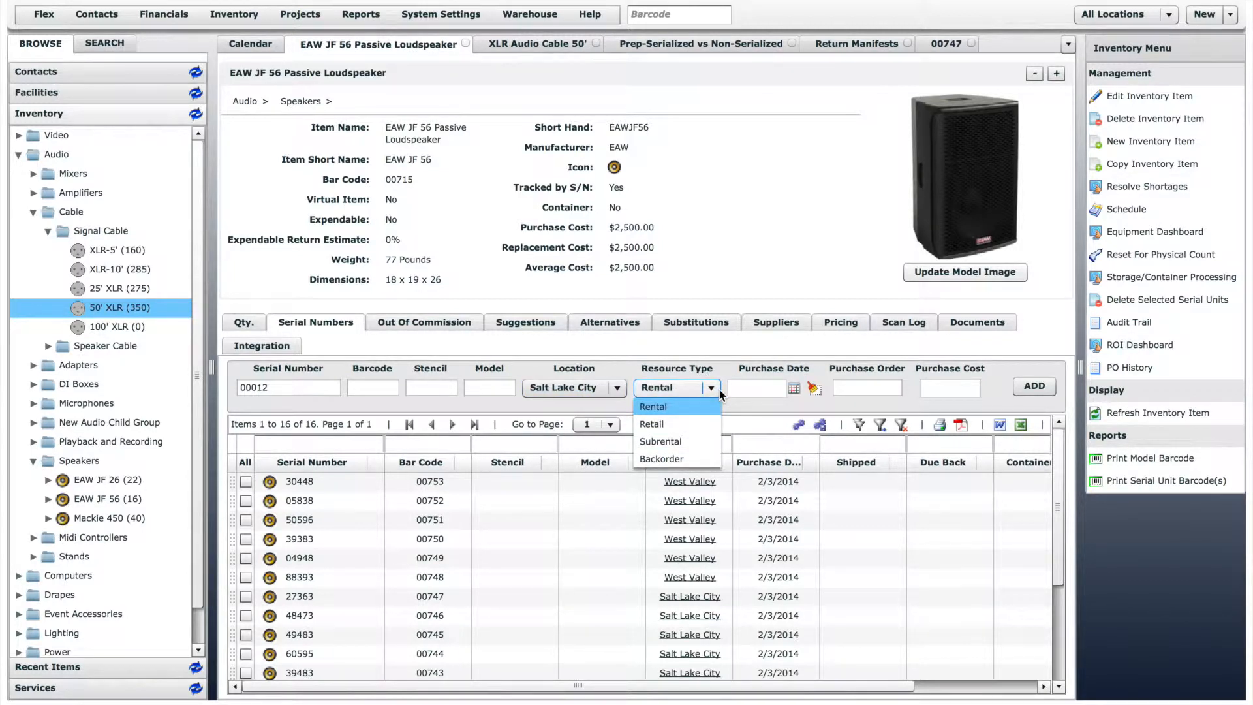
pyautogui.click(718, 388)
# - Set the new unit's purchase date to 06/13/2014 and purchase cost to $2,200.00, and add it to the serial number list
pyautogui.click(794, 388)
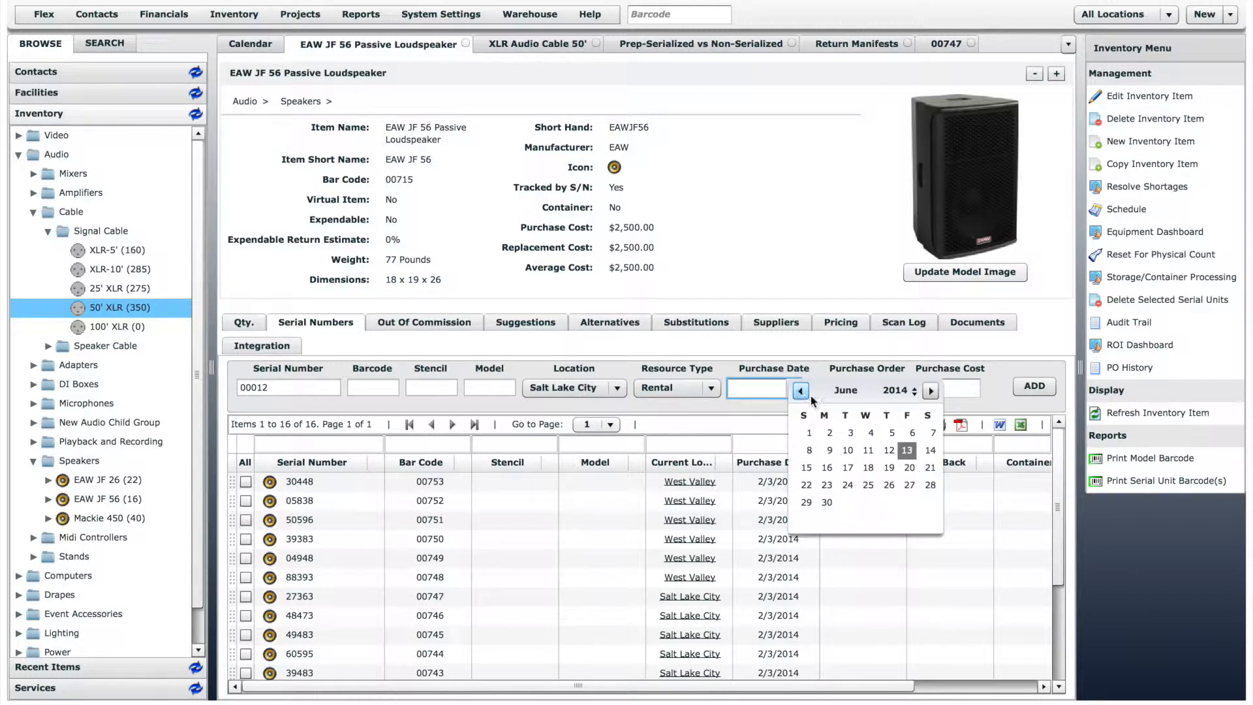
pyautogui.click(906, 451)
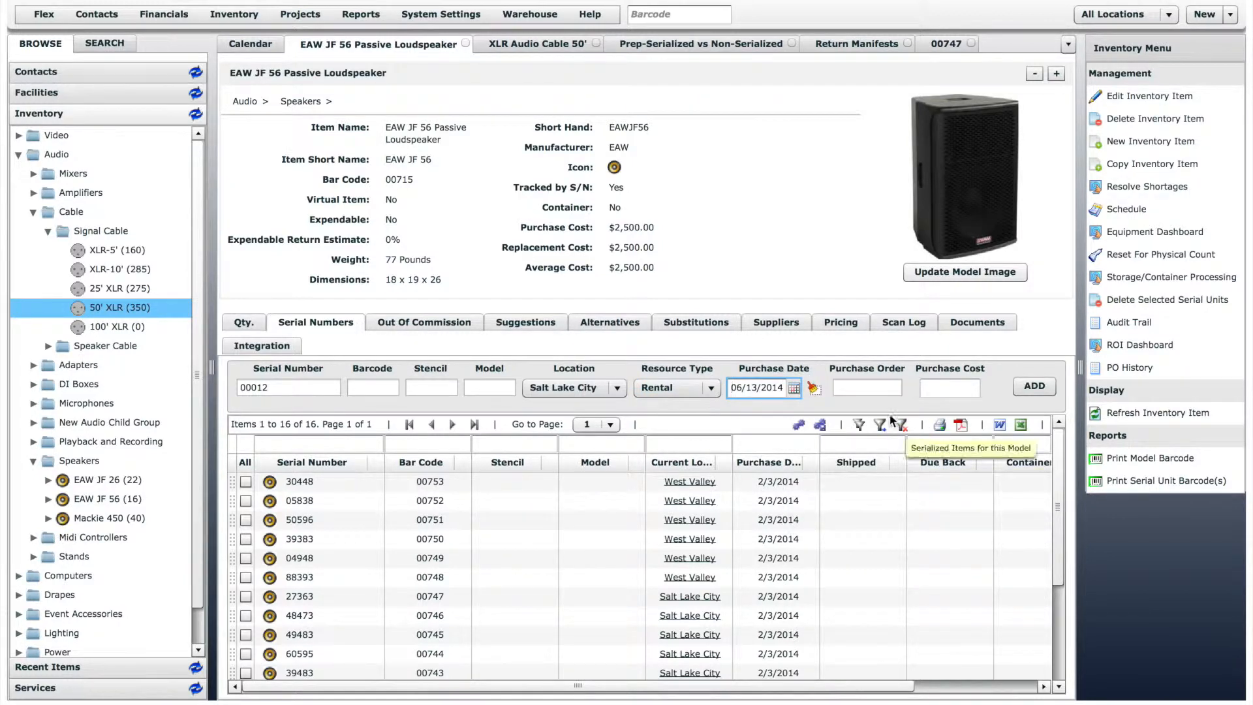
pyautogui.click(947, 388)
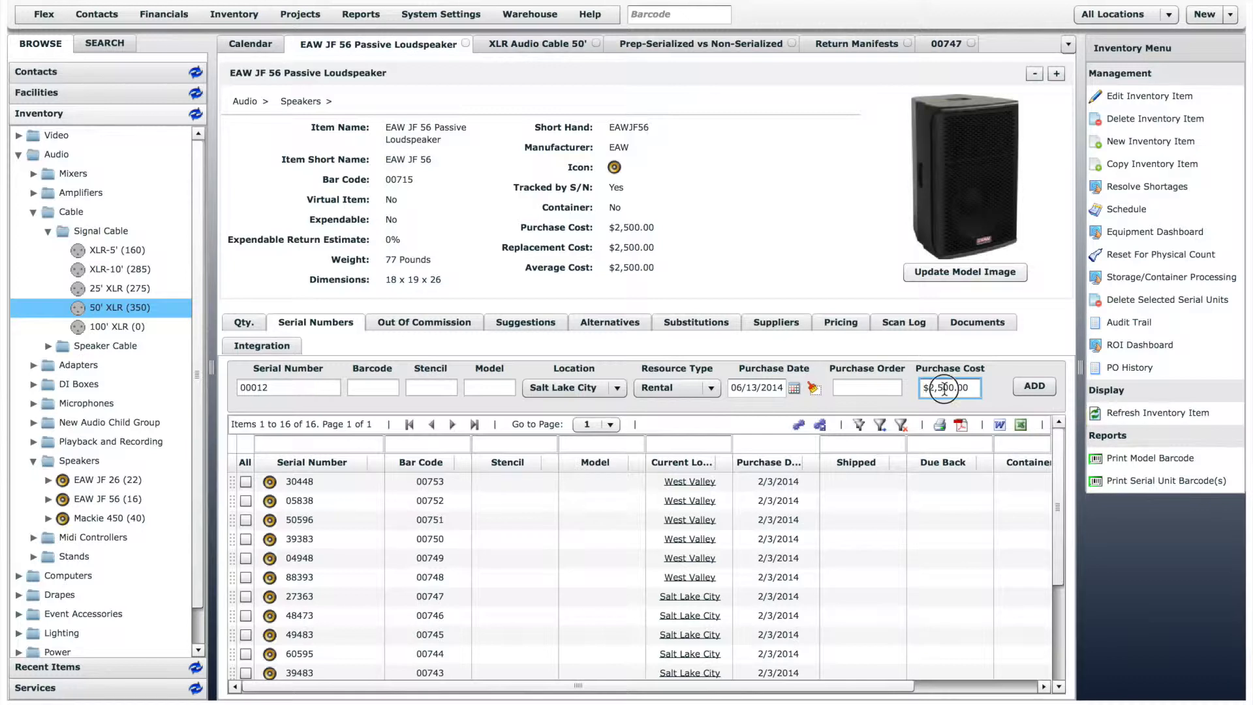
pyautogui.press('BackSpace')
pyautogui.write('2')
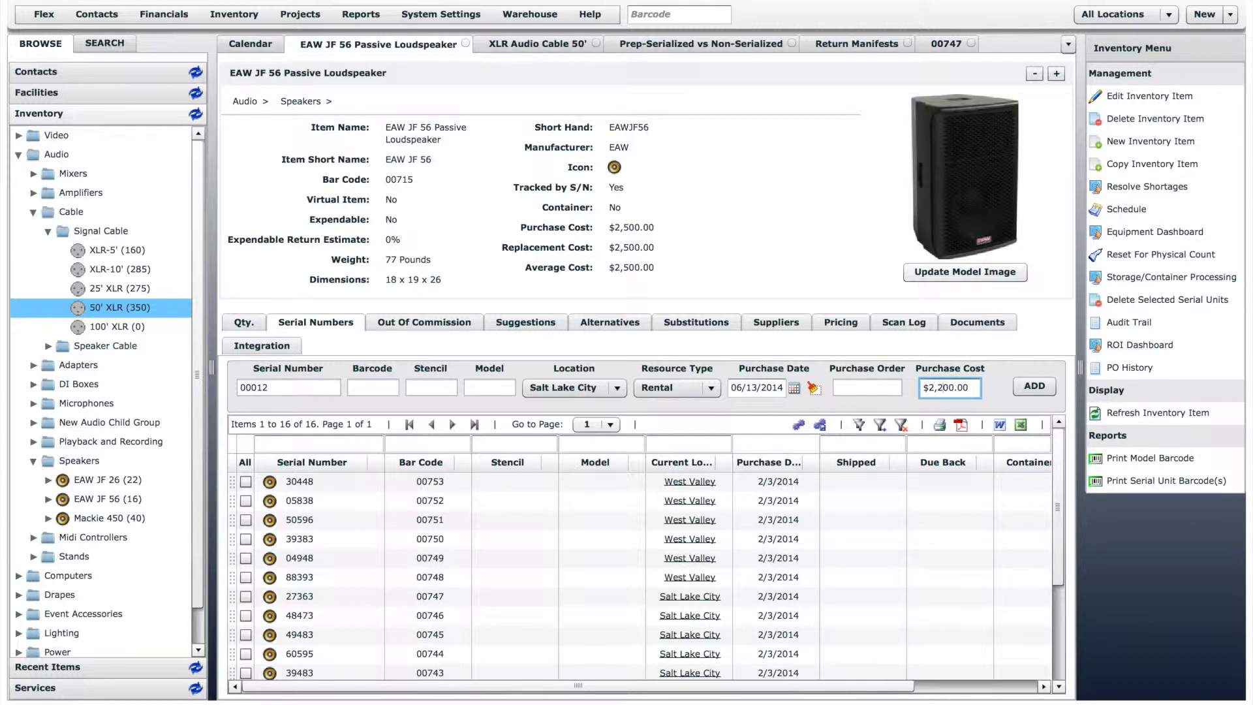
pyautogui.click(1036, 387)
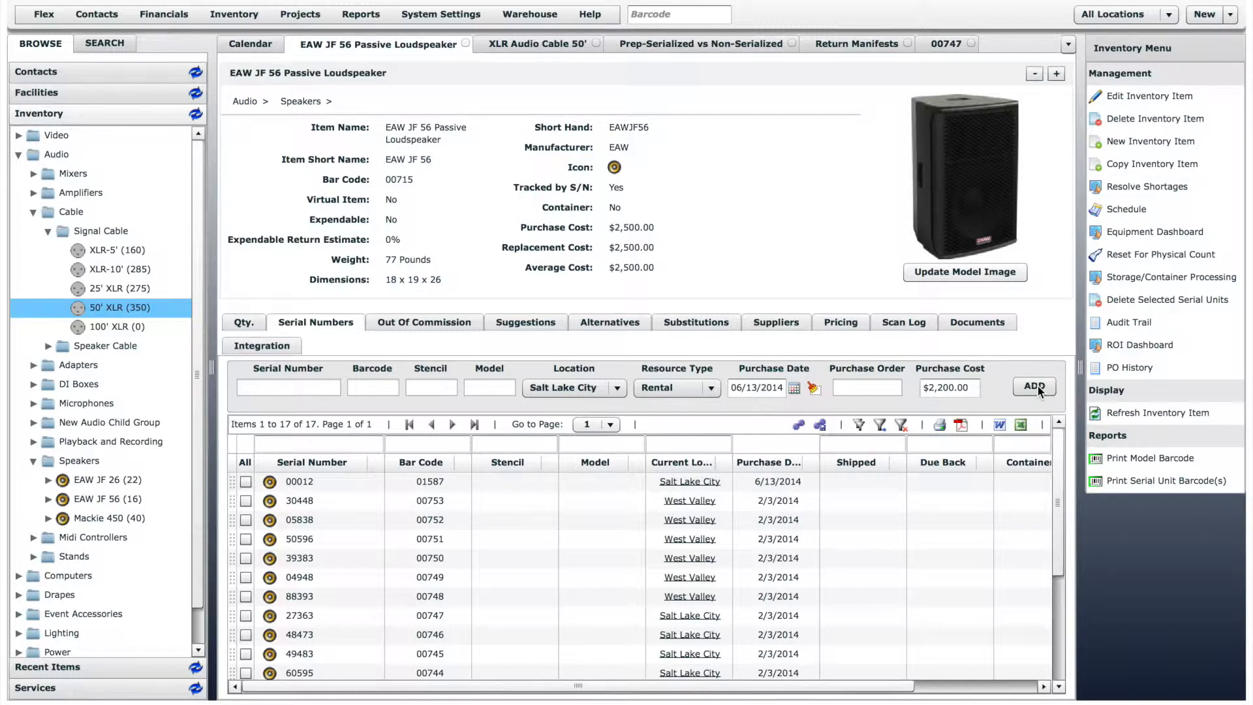
# - Add three more EAW JF 56 units with serial numbers 00013, 00014 and 00015, using the same purchase details
pyautogui.click(323, 388)
pyautogui.write('00013')
pyautogui.press('Return')
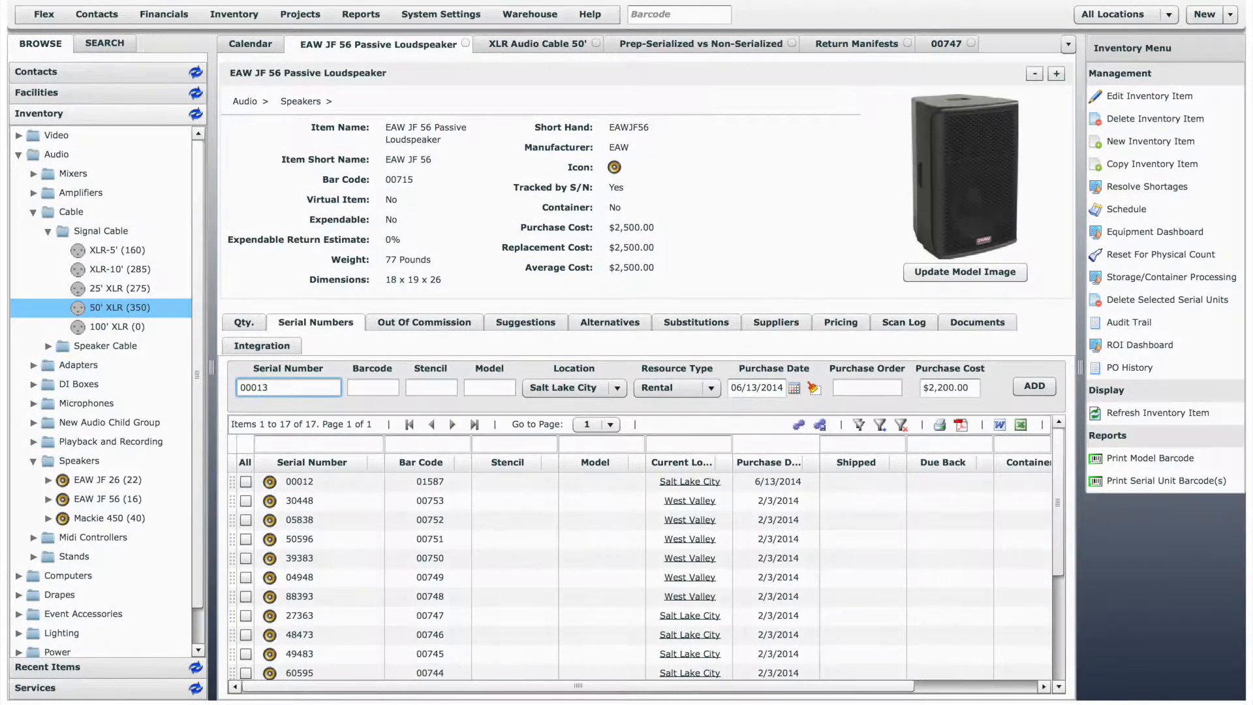
pyautogui.write('00014')
pyautogui.press('Return')
pyautogui.write('00015')
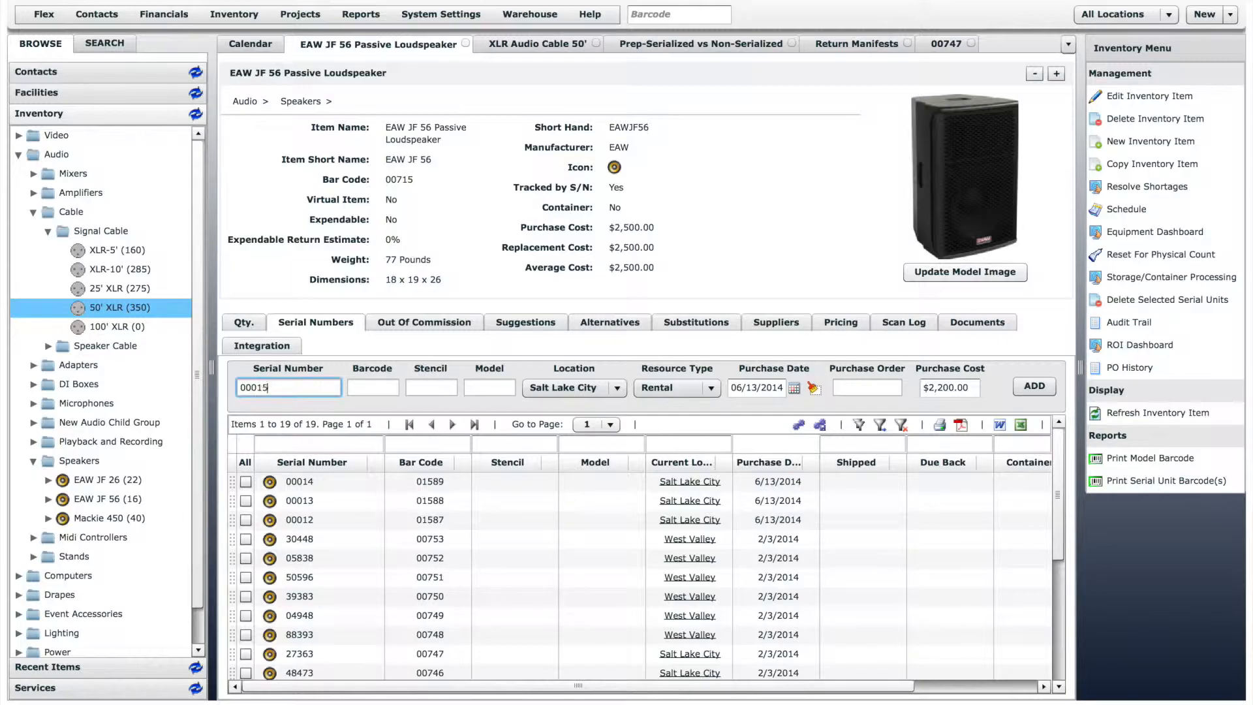
pyautogui.press('Return')
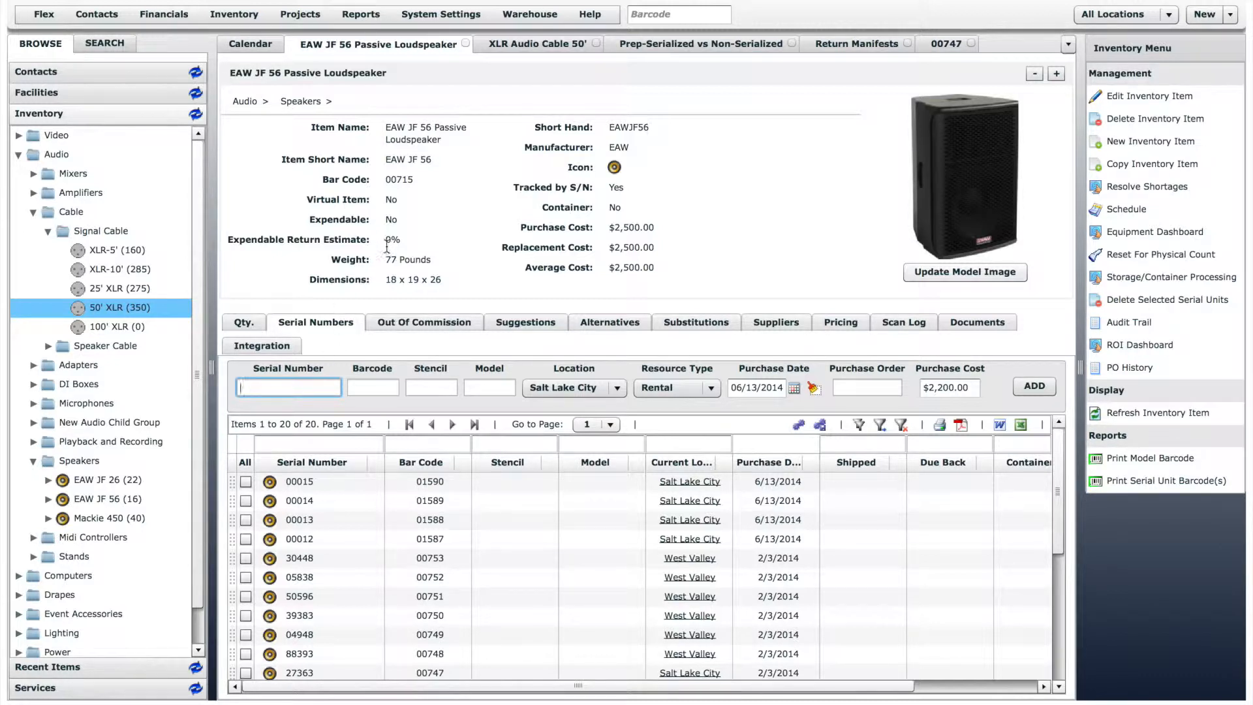
# - Open the XLR Audio Cable 50' inventory item and examine its single model-level barcode
pyautogui.click(538, 43)
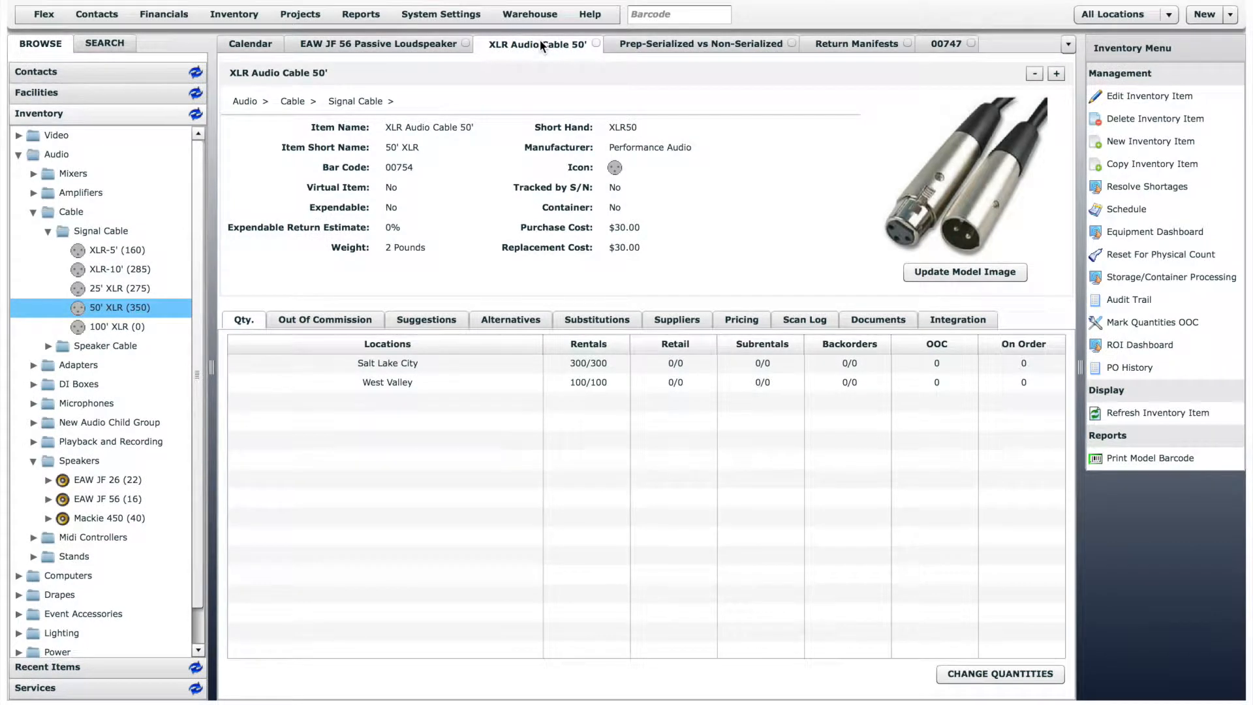
pyautogui.moveTo(416, 167); pyautogui.dragTo(390, 164)
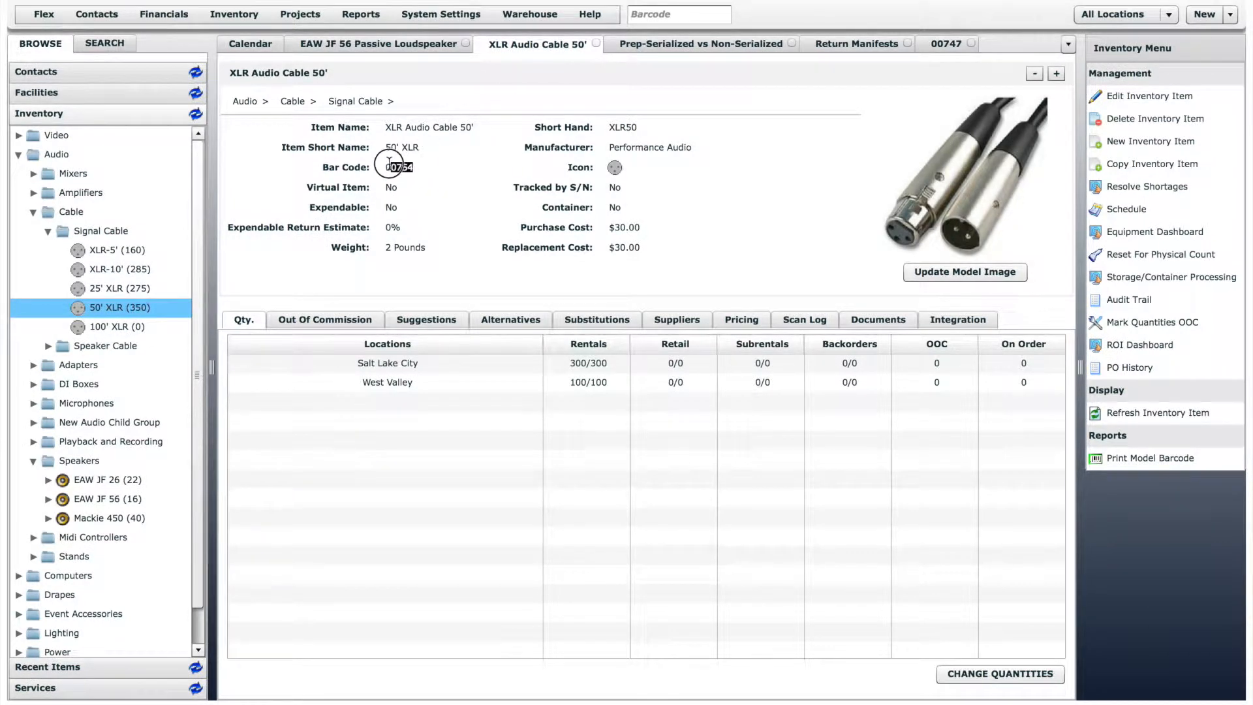
pyautogui.click(459, 166)
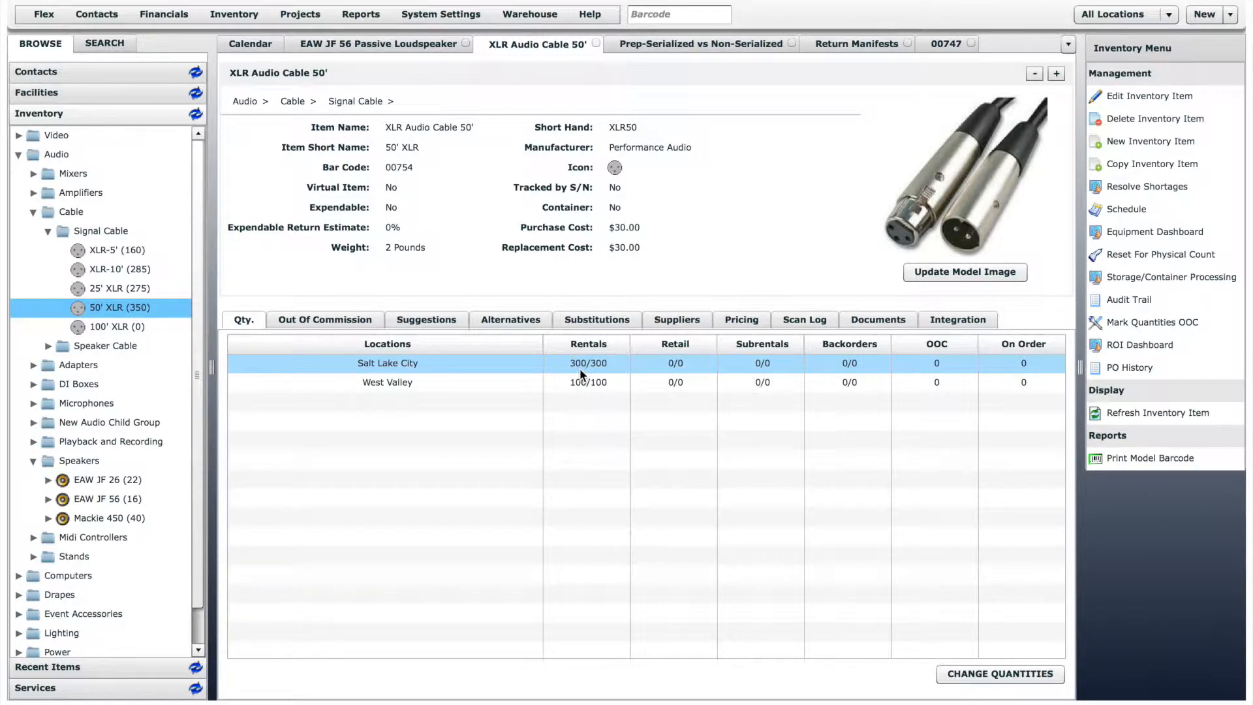
# - Set the XLR Audio Cable 50' rental quantities for Salt Lake City to 325 on hand and 325 allocated
pyautogui.click(965, 674)
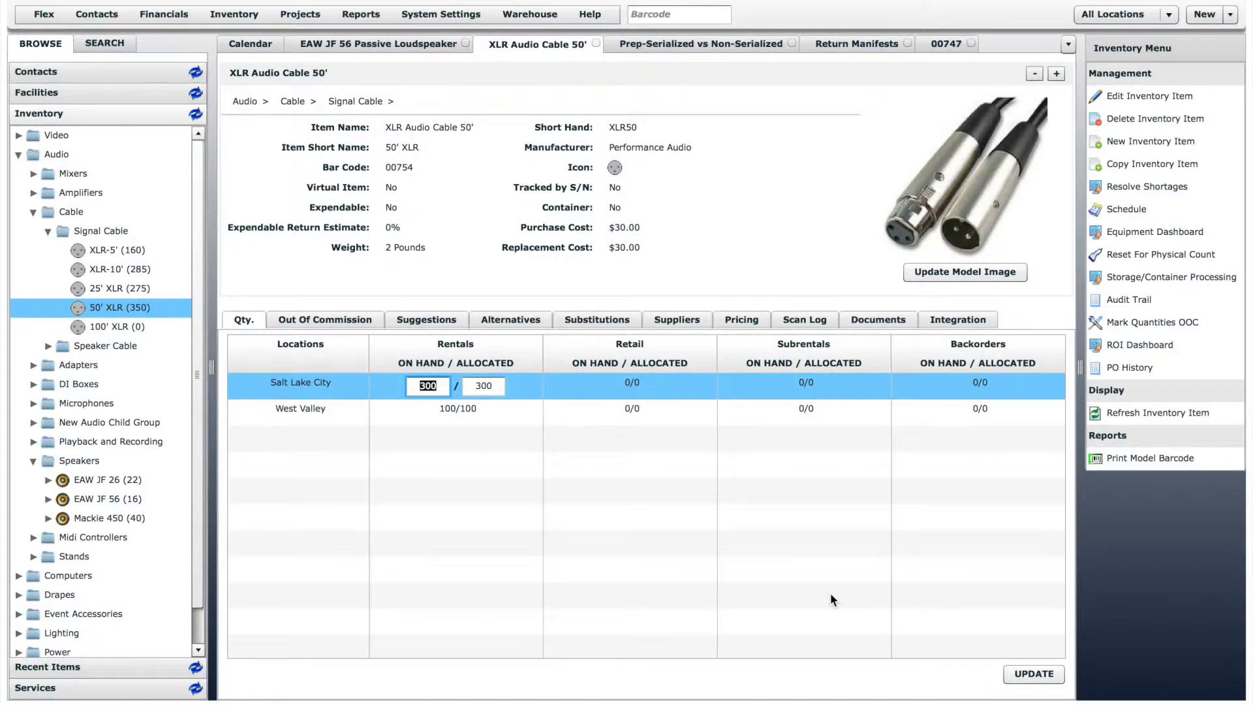
pyautogui.write('325')
pyautogui.press('Tab')
pyautogui.write('52')
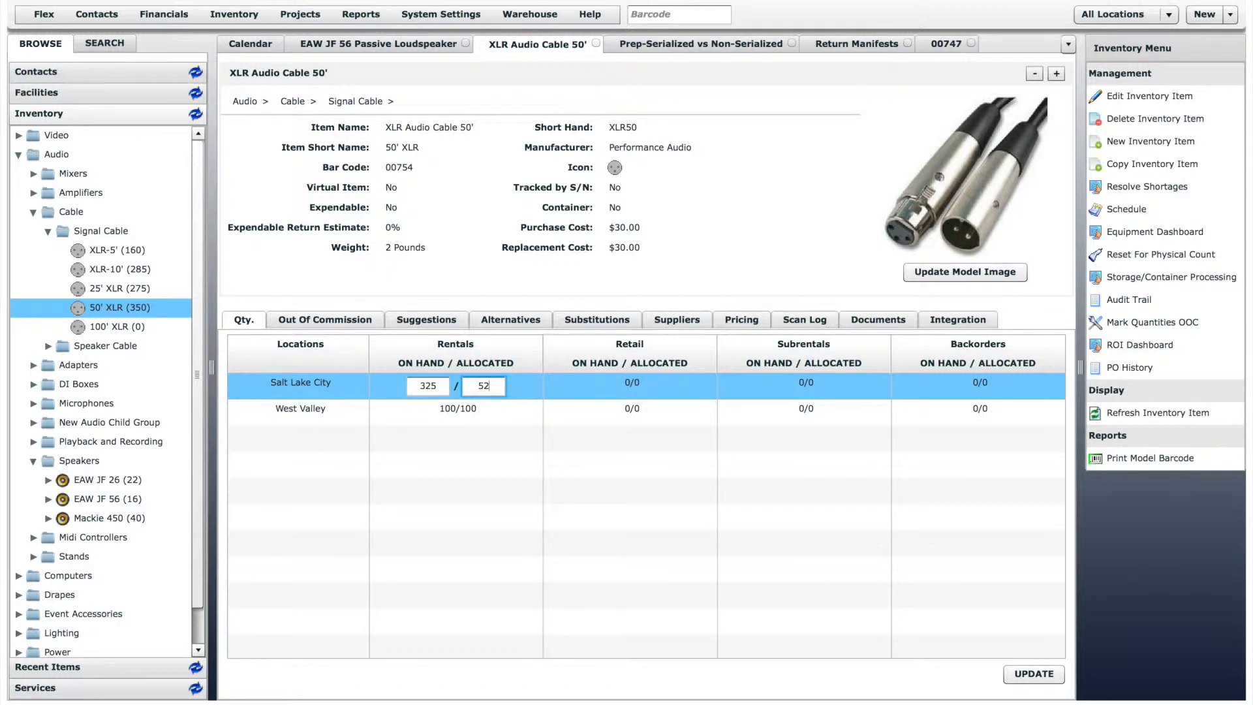
pyautogui.press('BackSpace')
pyautogui.press('BackSpace')
pyautogui.write('325')
pyautogui.click(1022, 674)
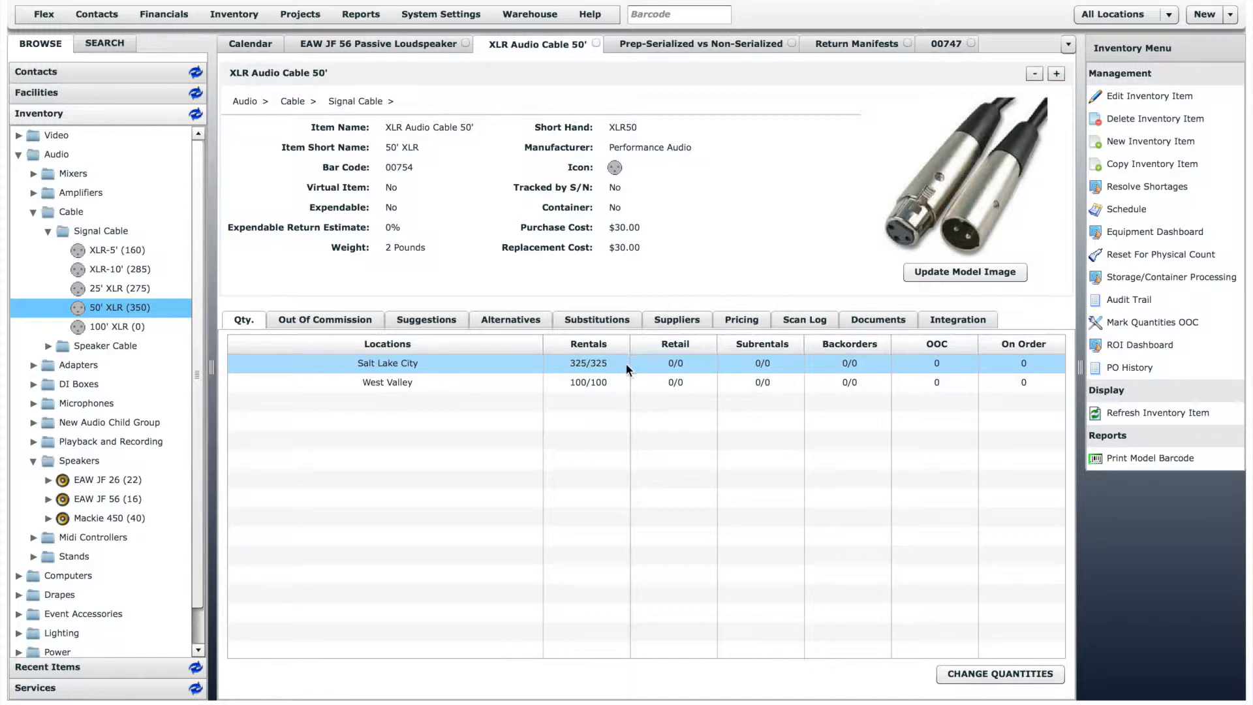
# - Scan barcode 00754 into the Serialized vs Non-Serialized pull sheet prep with a quantity of 12
pyautogui.click(699, 45)
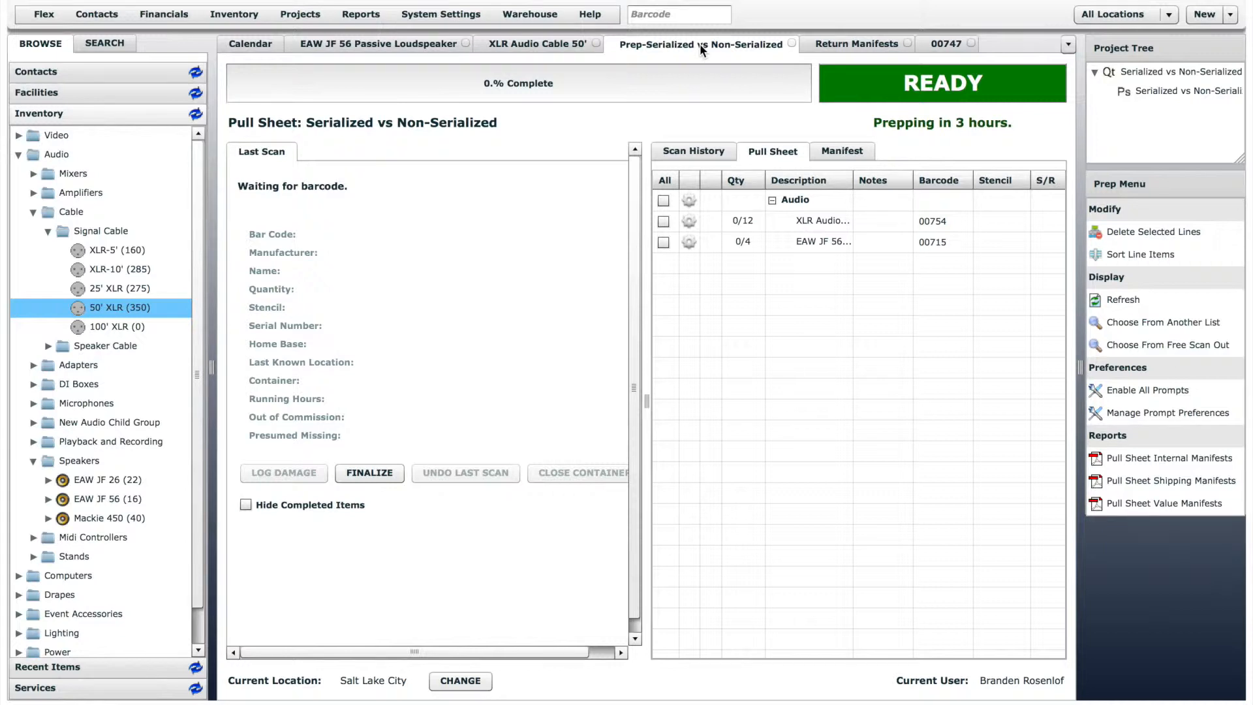
pyautogui.click(703, 15)
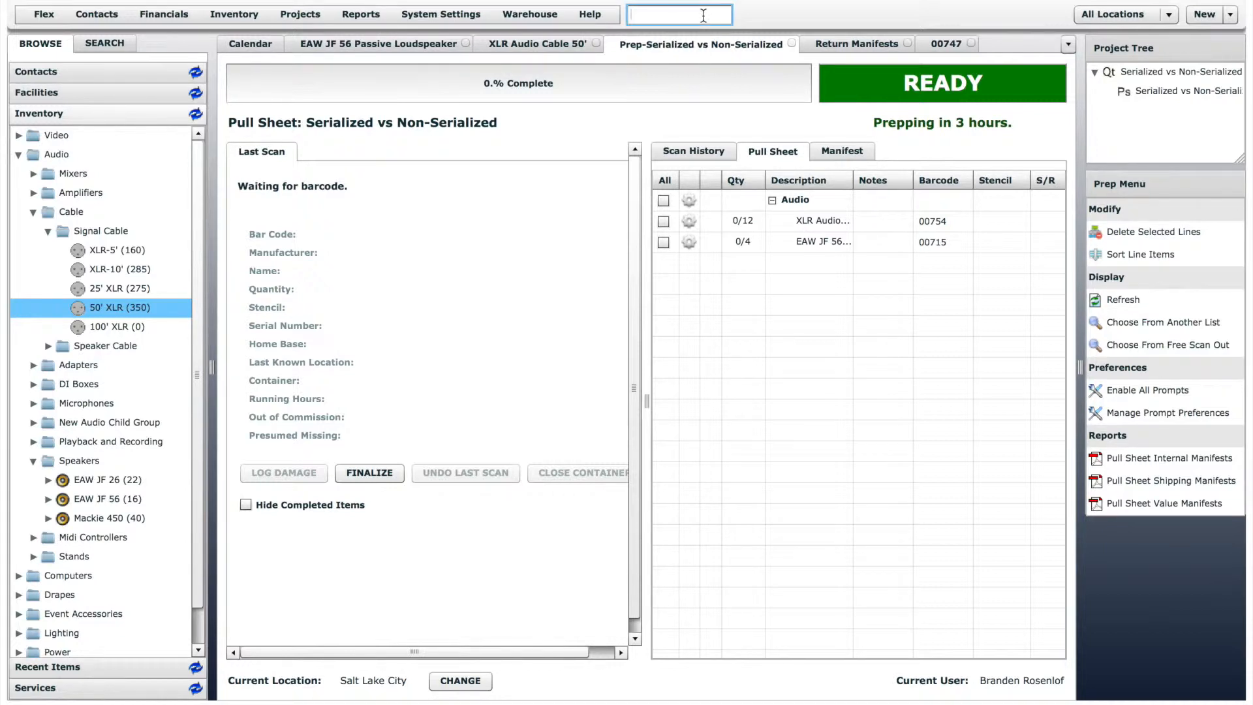
pyautogui.write('00754')
pyautogui.press('Return')
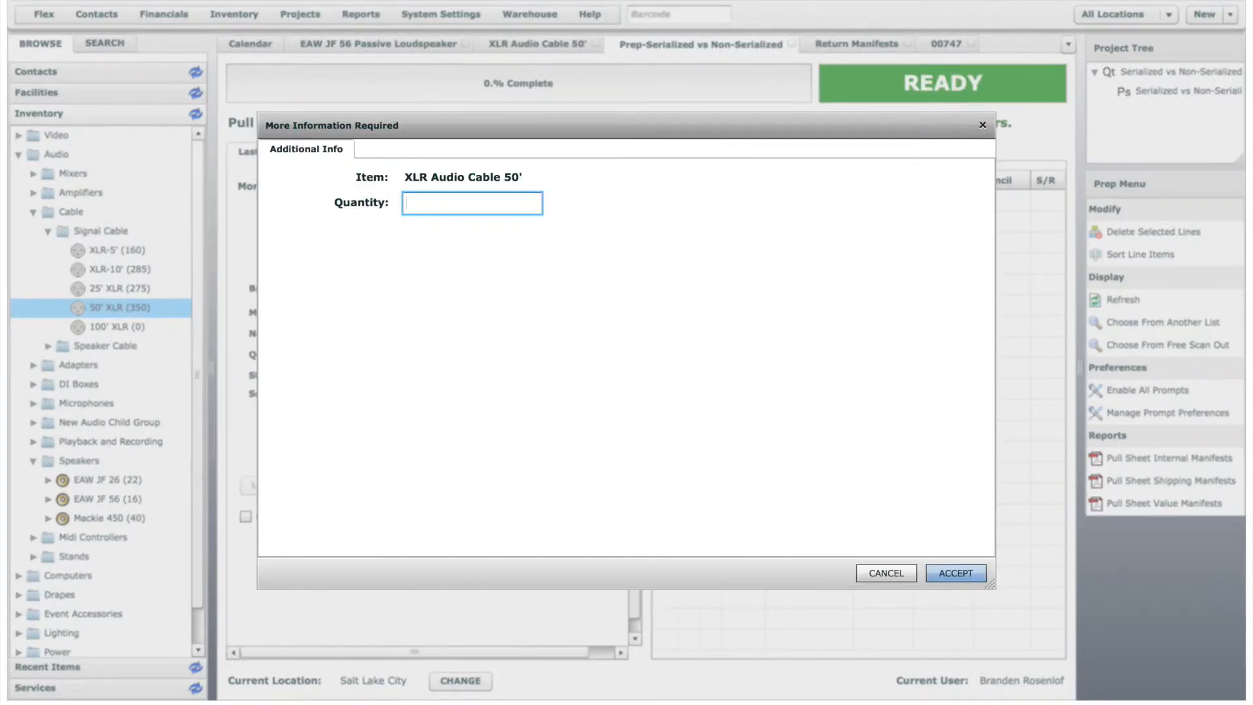
pyautogui.write('12')
pyautogui.click(946, 572)
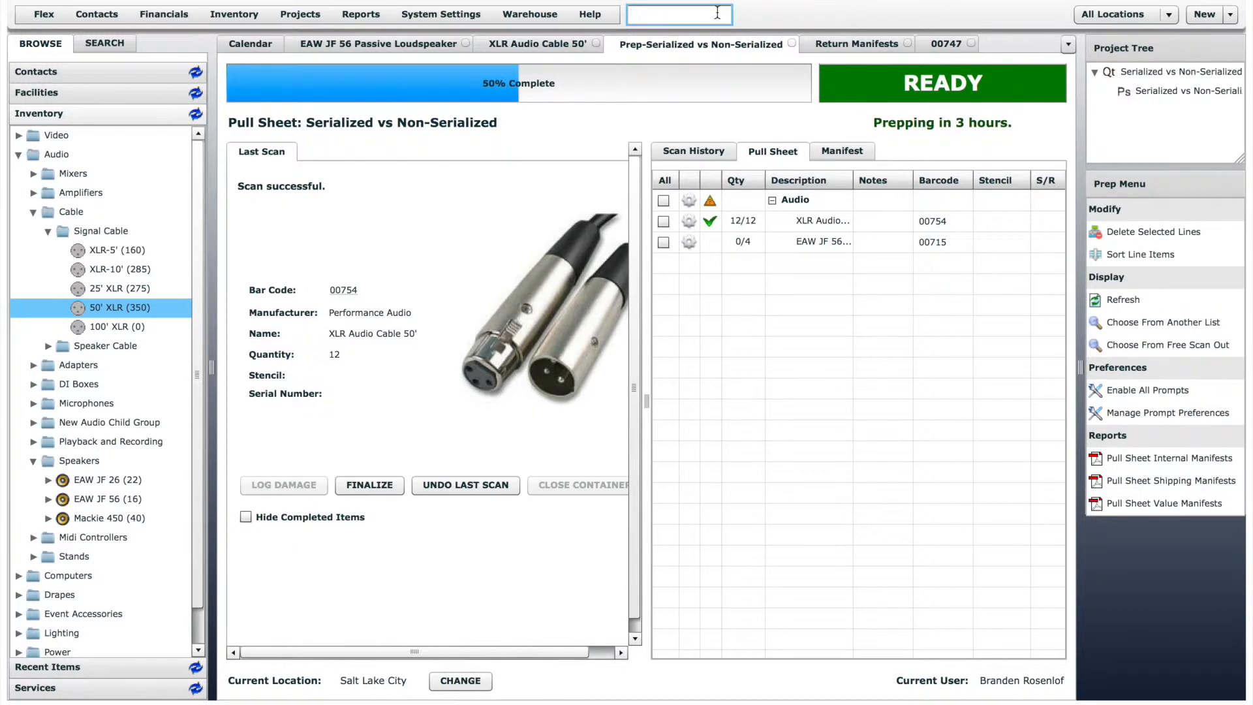
# - Scan the individual speaker barcodes 00740, 00741, 00742 and 00743 into the prep and finalize the pull sheet
pyautogui.write('00740')
pyautogui.press('Return')
pyautogui.write('00741')
pyautogui.press('Return')
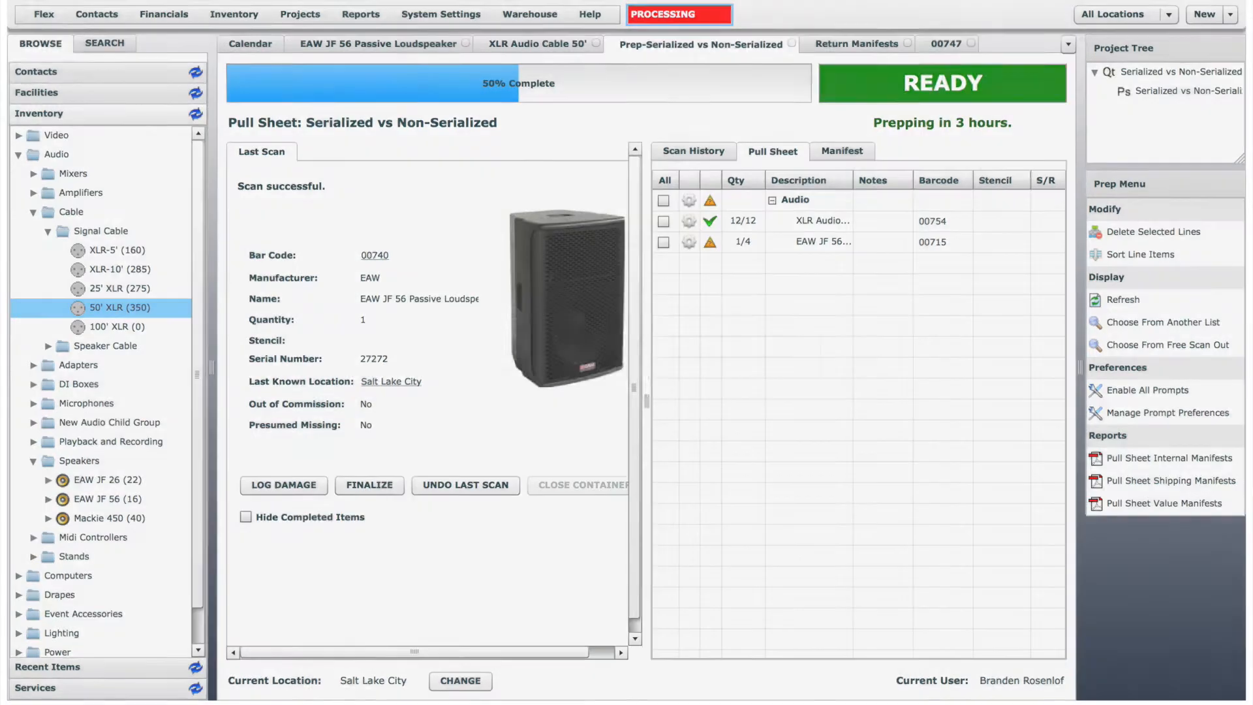
pyautogui.write('00742')
pyautogui.press('Return')
pyautogui.write('00743')
pyautogui.press('Return')
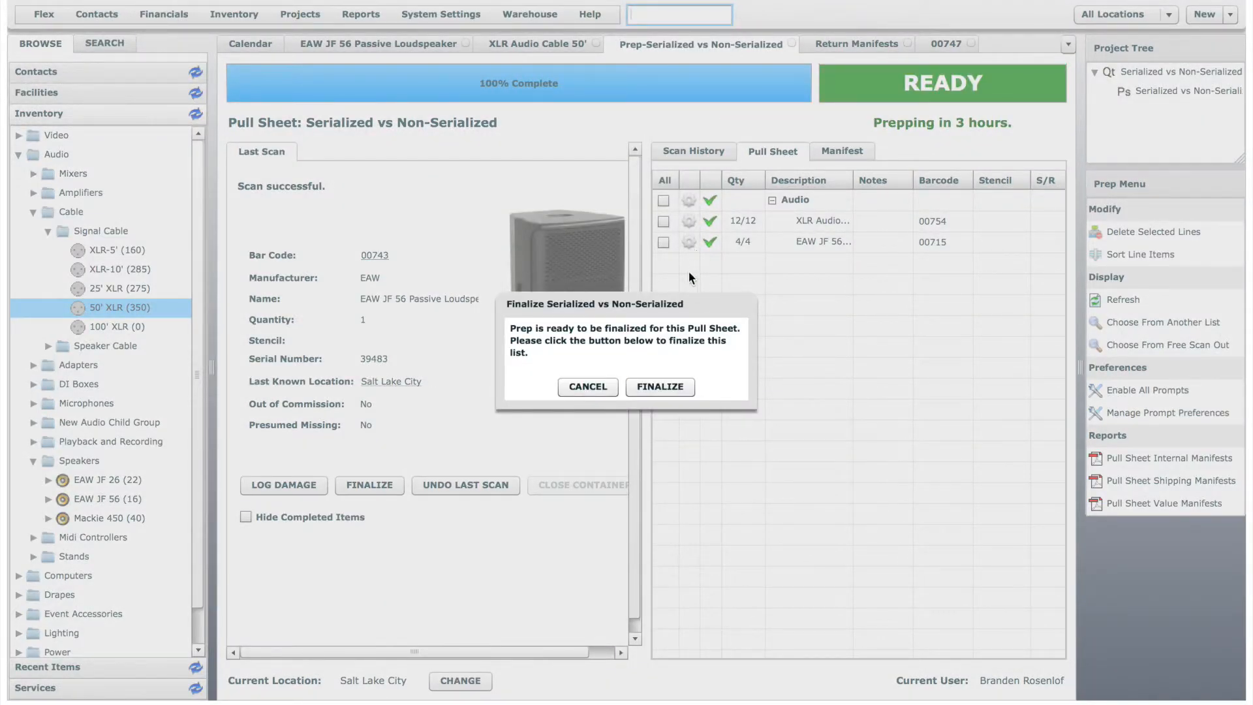
pyautogui.click(668, 386)
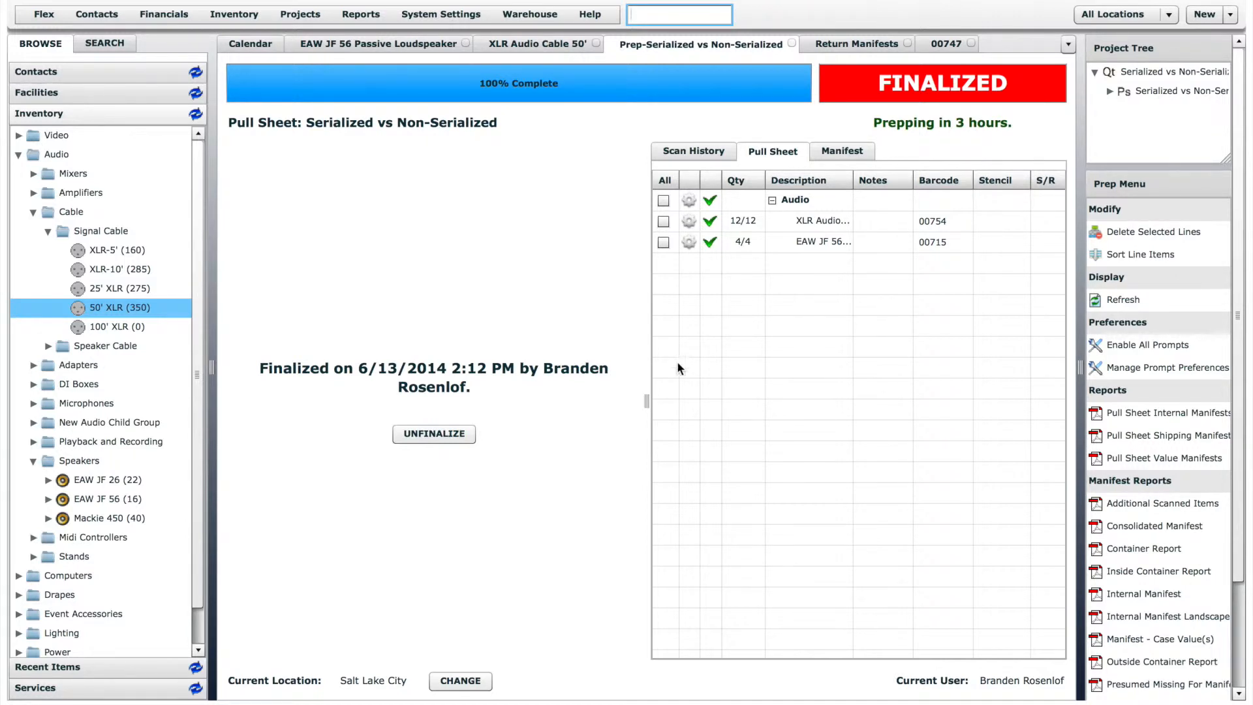
# - Open the Return Manifests list
pyautogui.click(834, 47)
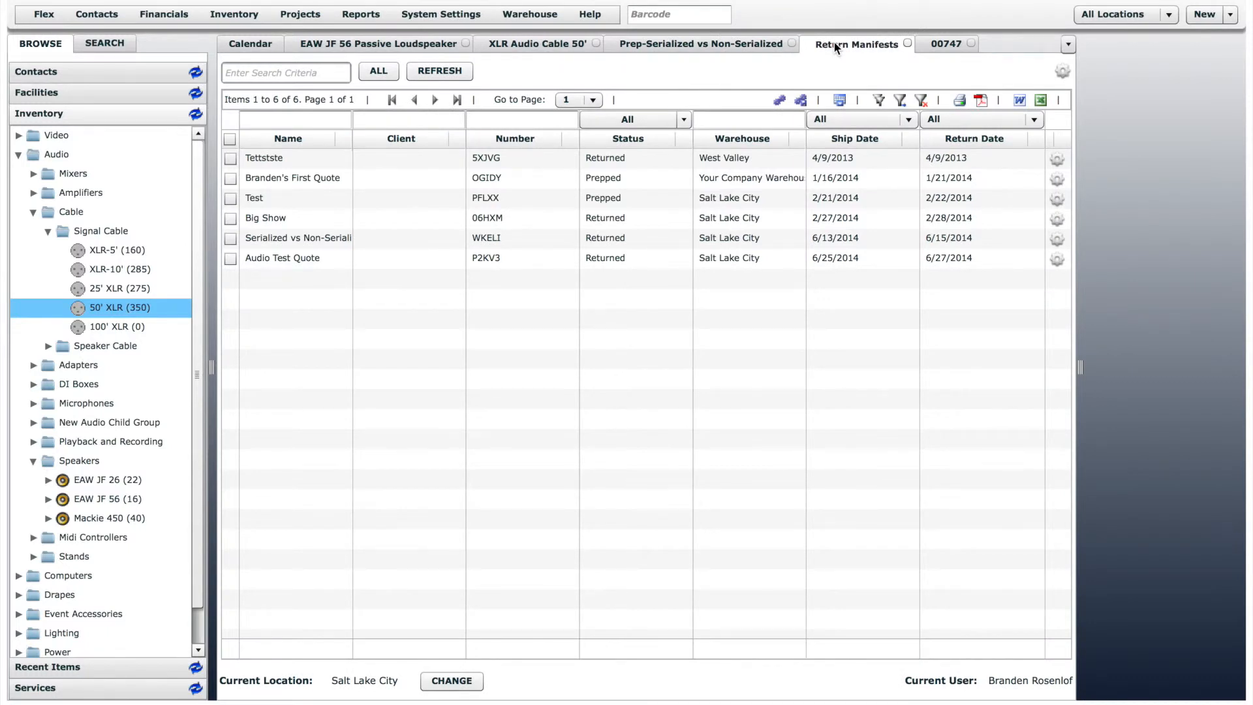